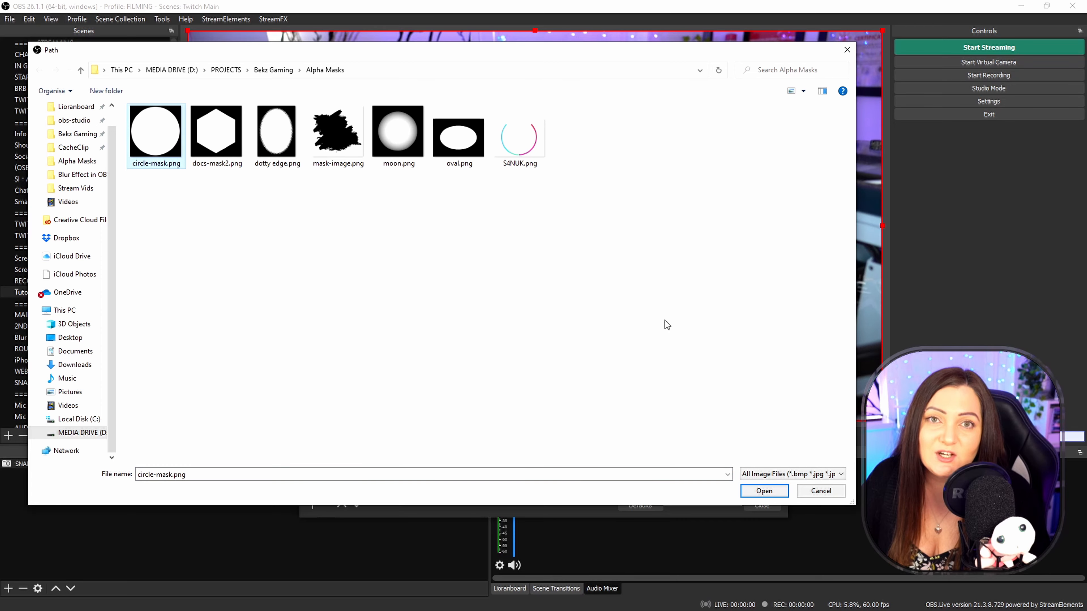
Step: Load circle-mask.png as the mask image for the Image Mask/Blend filter and try Stretch Image on and off
{"action": "left_click", "coordinate": [775, 490]}
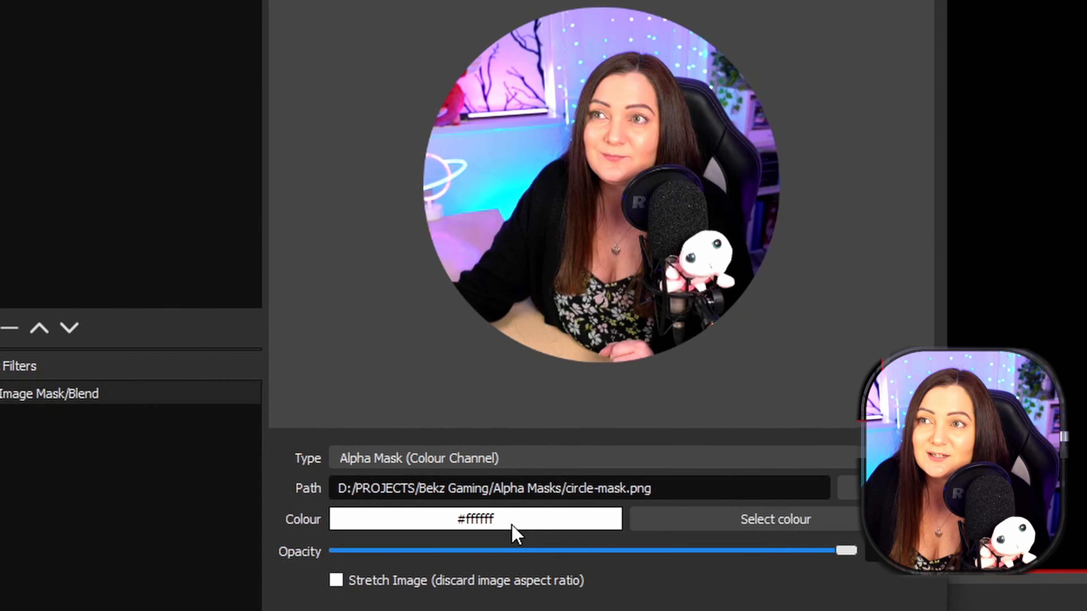
{"action": "left_click_drag", "start_coordinate": [846, 550], "coordinate": [887, 573]}
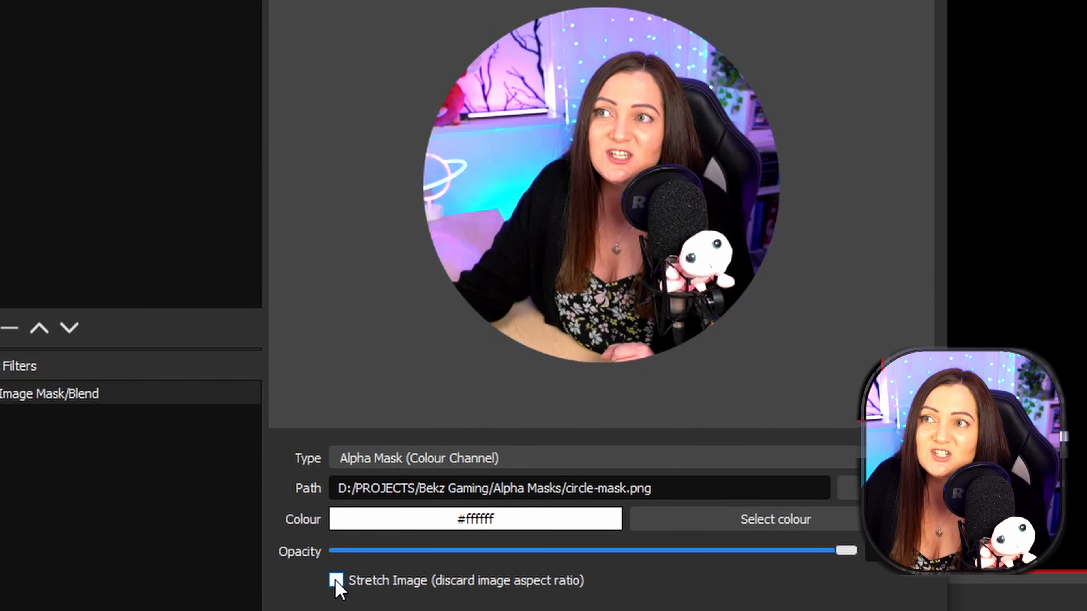
{"action": "left_click", "coordinate": [336, 581]}
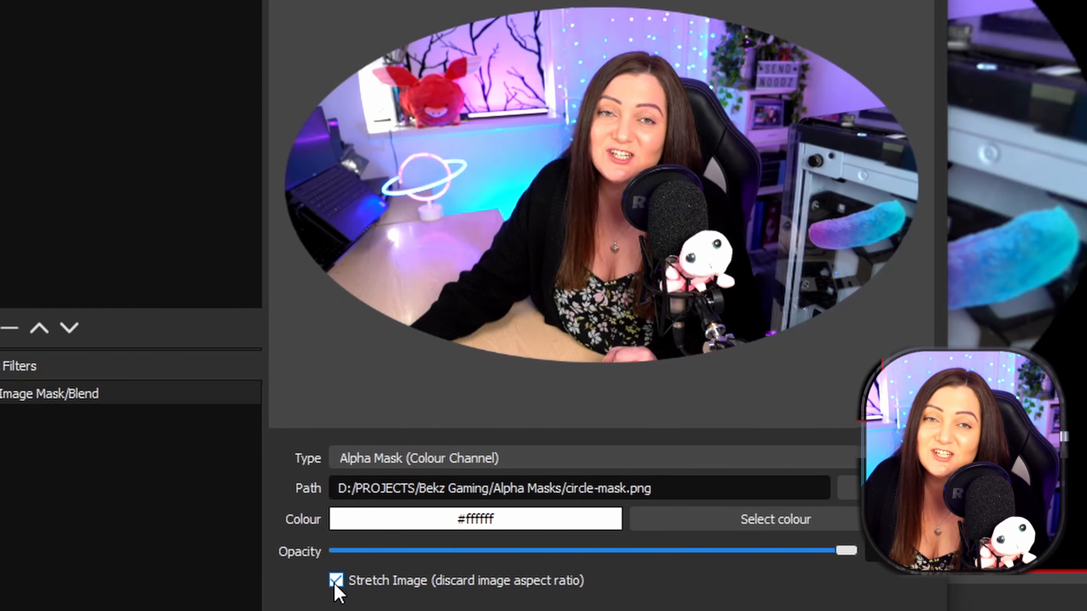
{"action": "left_click", "coordinate": [335, 585]}
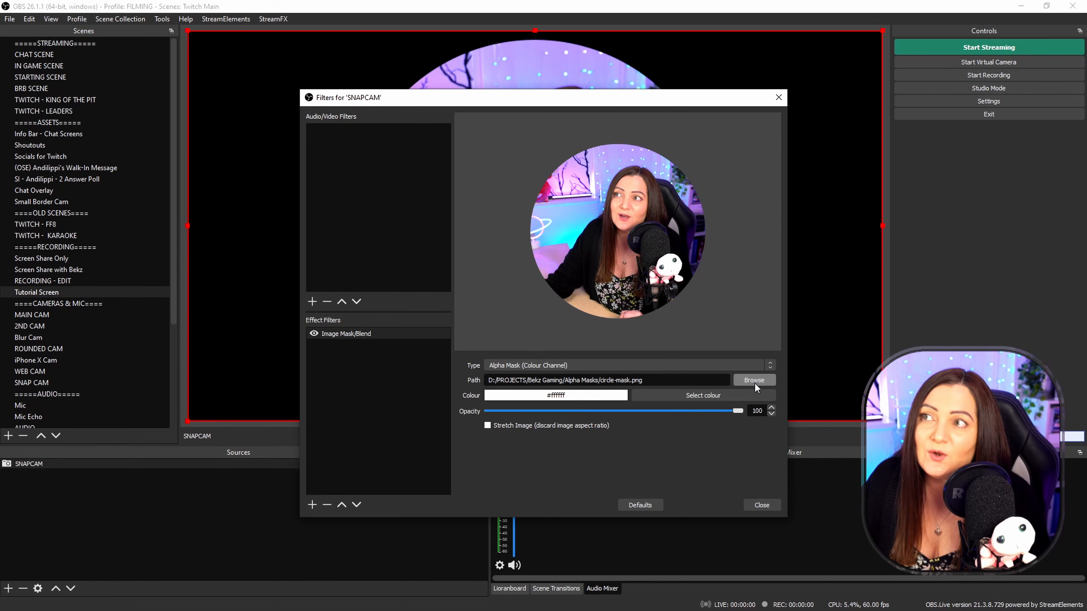
Step: Replace the mask image with mask-image.png and set the filter type to Alpha Mask (Alpha Channel)
{"action": "left_click", "coordinate": [754, 381]}
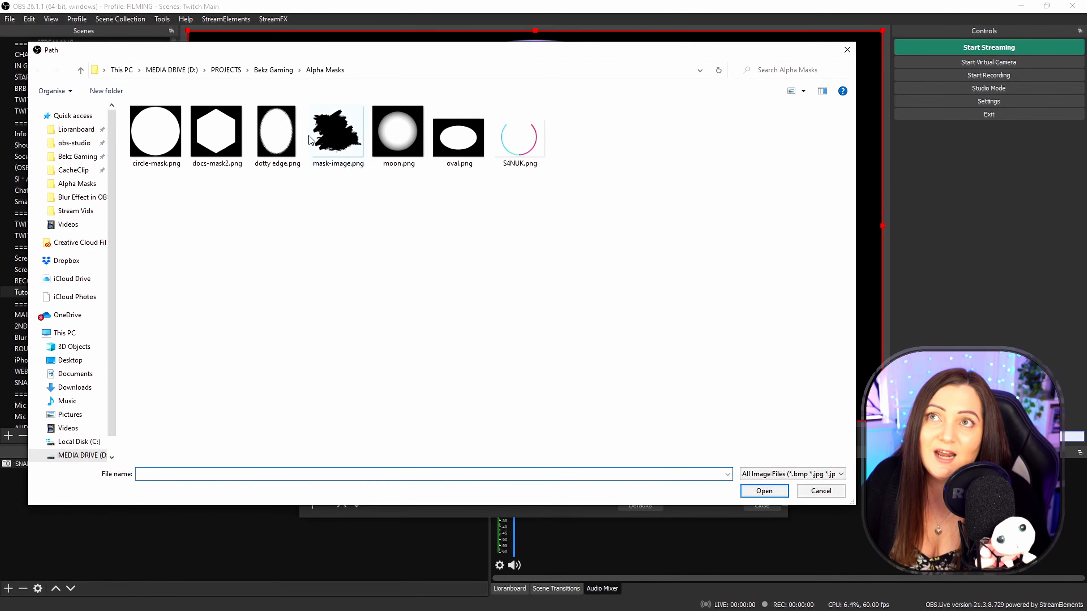
{"action": "left_click", "coordinate": [337, 135]}
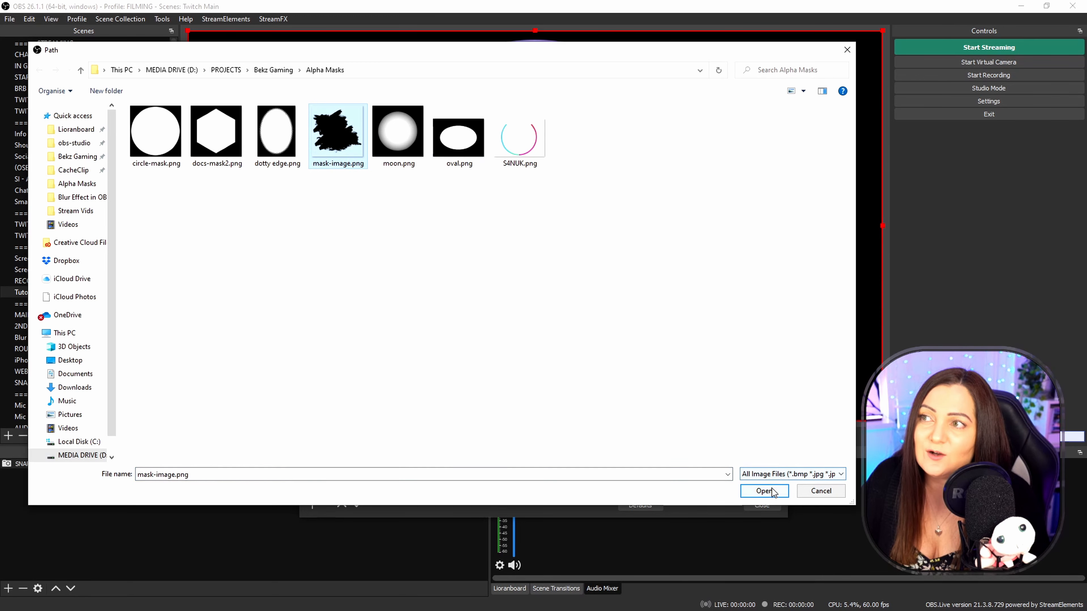
{"action": "left_click", "coordinate": [764, 490]}
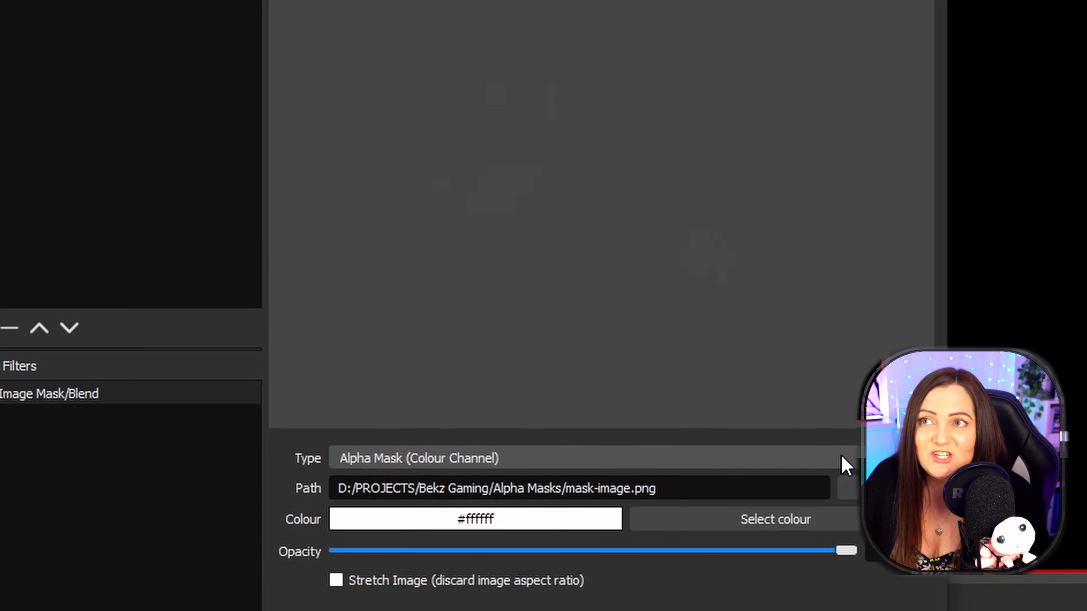
{"action": "left_click", "coordinate": [851, 458]}
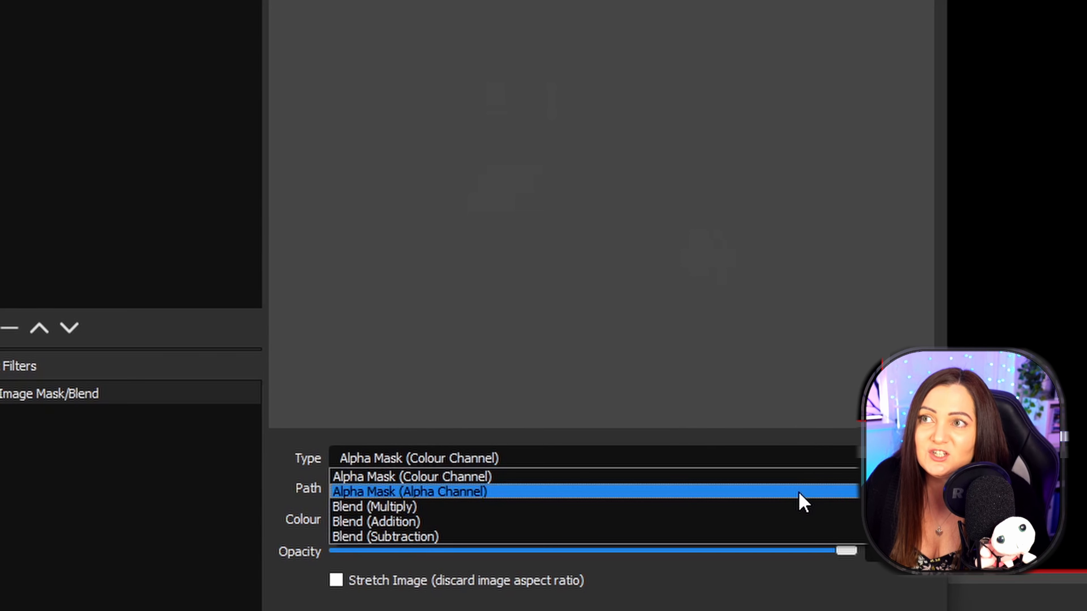
{"action": "left_click", "coordinate": [799, 492]}
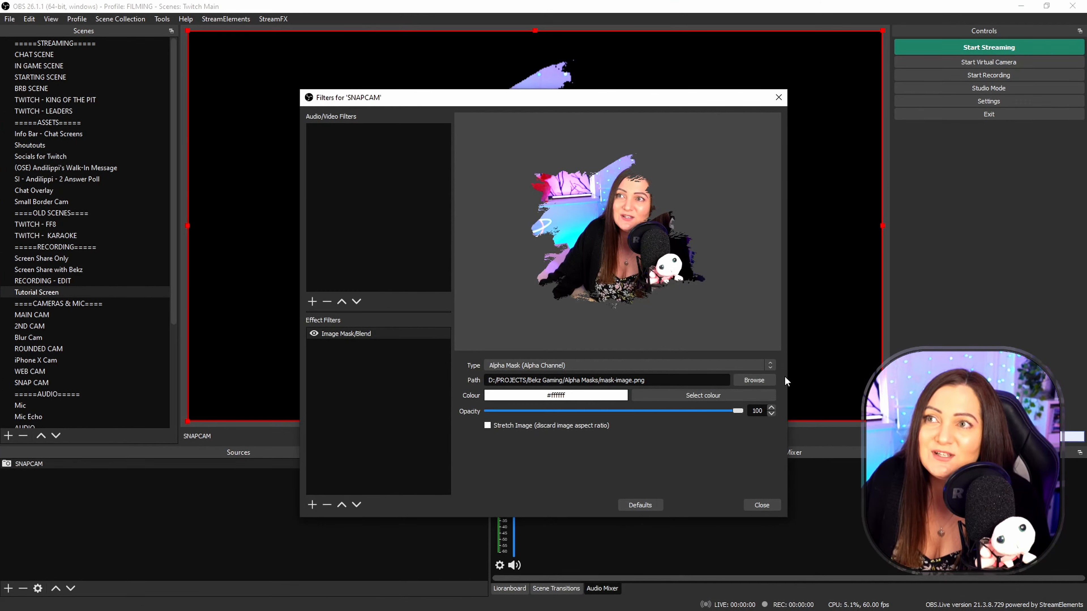
Step: Replace the mask image with dotty edge.png and set the filter type to Alpha Mask (Colour Channel)
{"action": "left_click", "coordinate": [768, 379]}
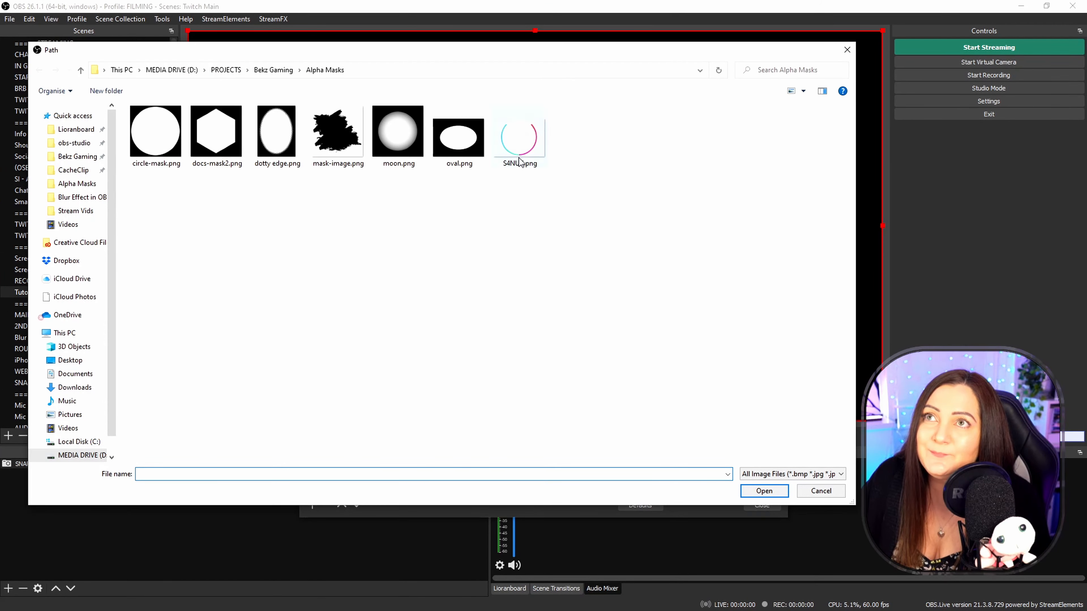
{"action": "left_click", "coordinate": [295, 145]}
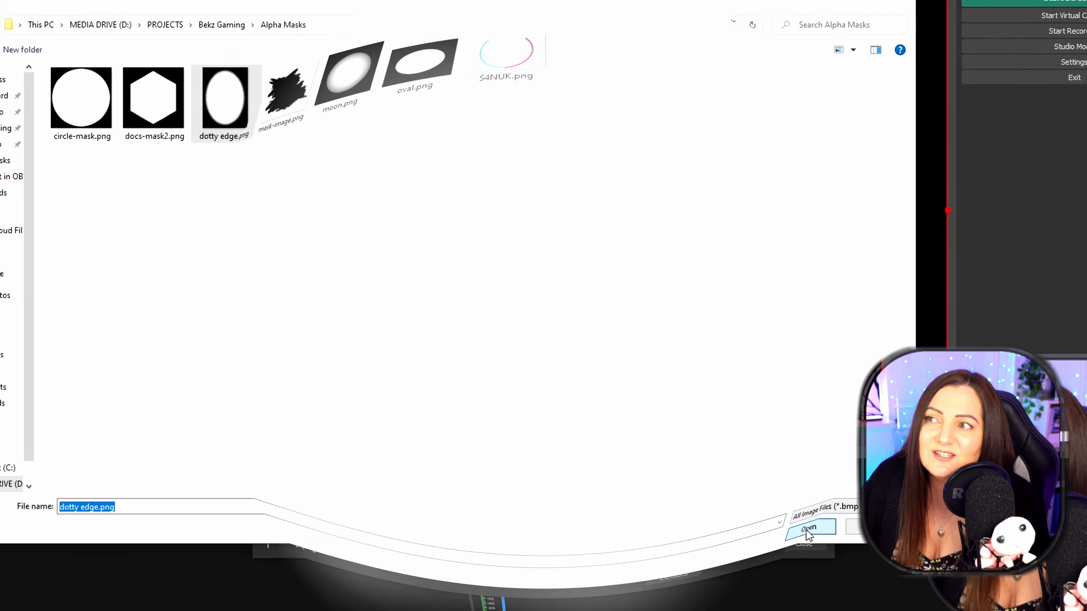
{"action": "left_click", "coordinate": [764, 491]}
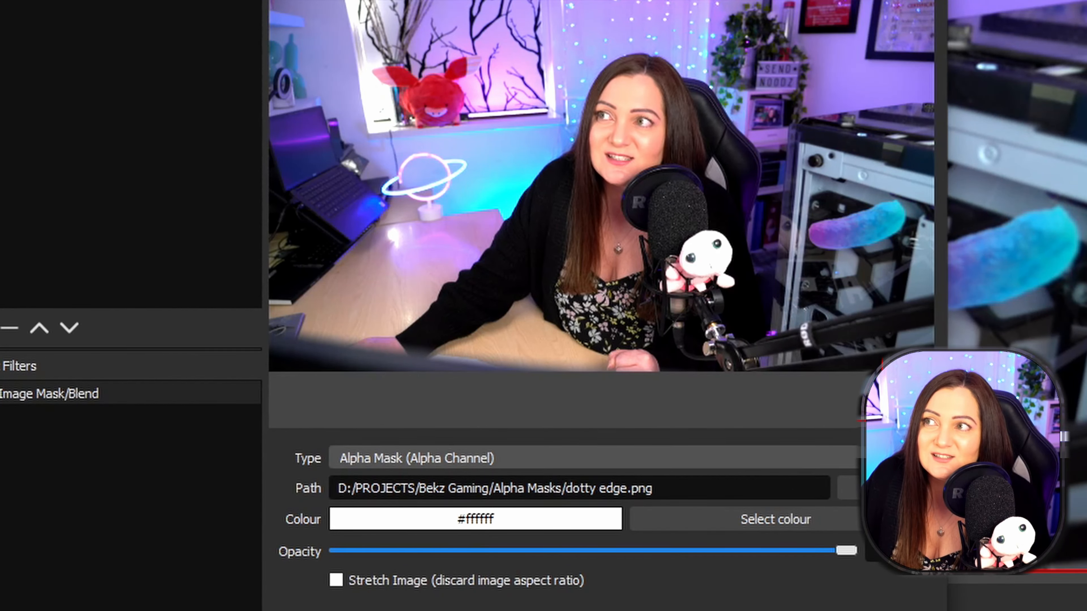
{"action": "left_click", "coordinate": [537, 458]}
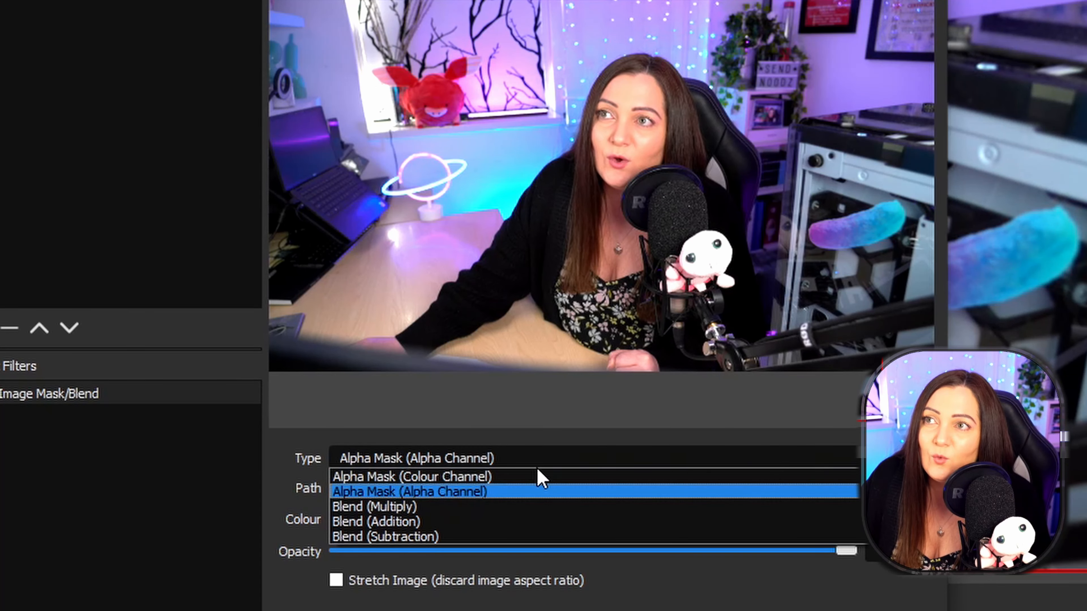
{"action": "left_click", "coordinate": [477, 476]}
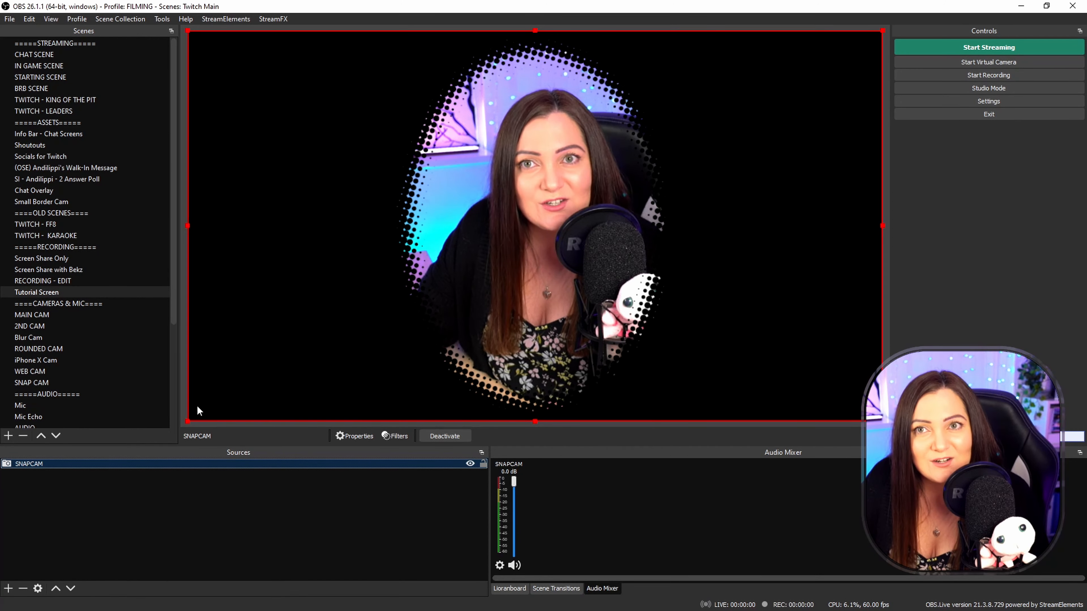
Step: Add a new Image source to the Tutorial Screen scene using Screenshot 2021-01-30 133211.jpg
{"action": "left_click", "coordinate": [9, 589]}
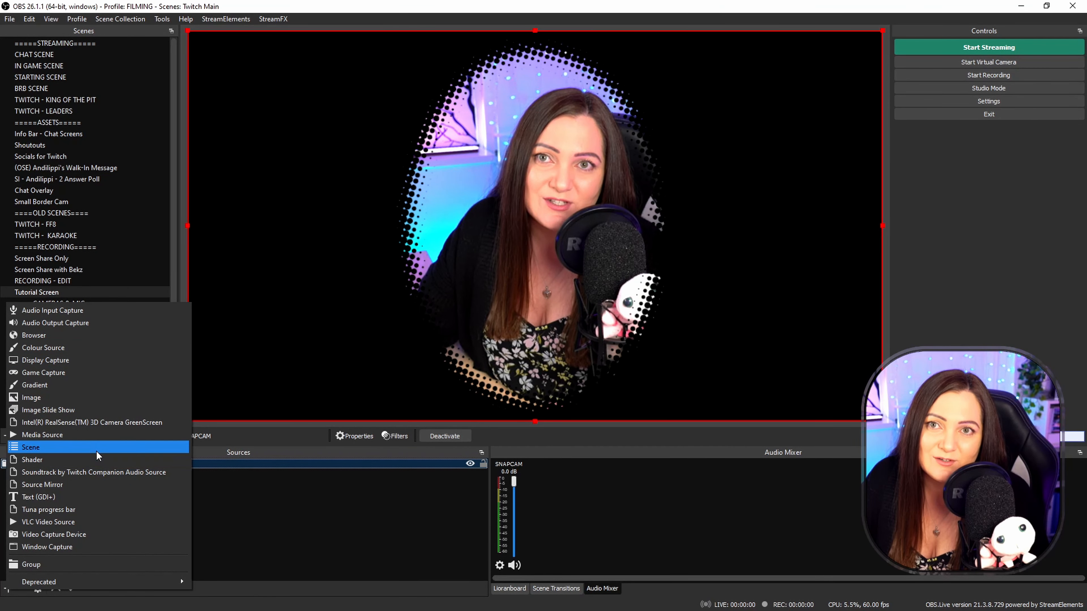
{"action": "left_click", "coordinate": [60, 396]}
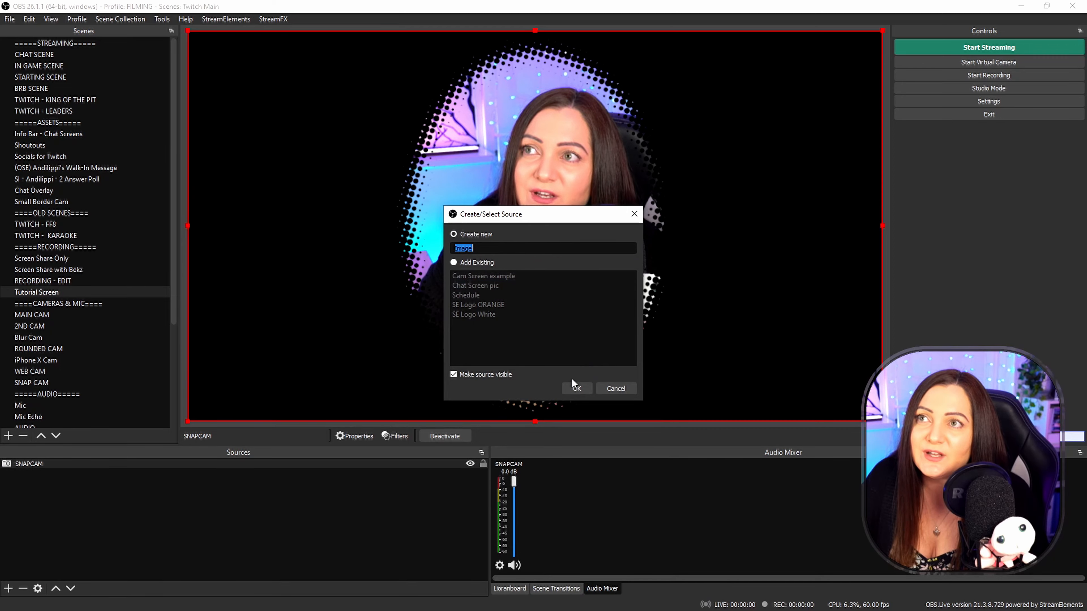
{"action": "left_click", "coordinate": [573, 387]}
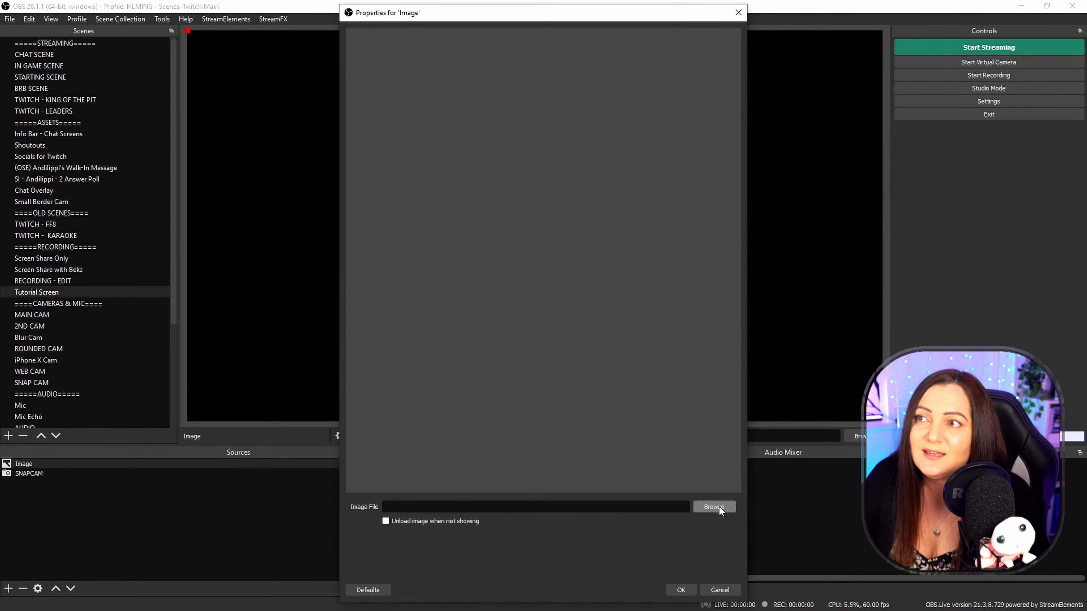
{"action": "left_click", "coordinate": [714, 507]}
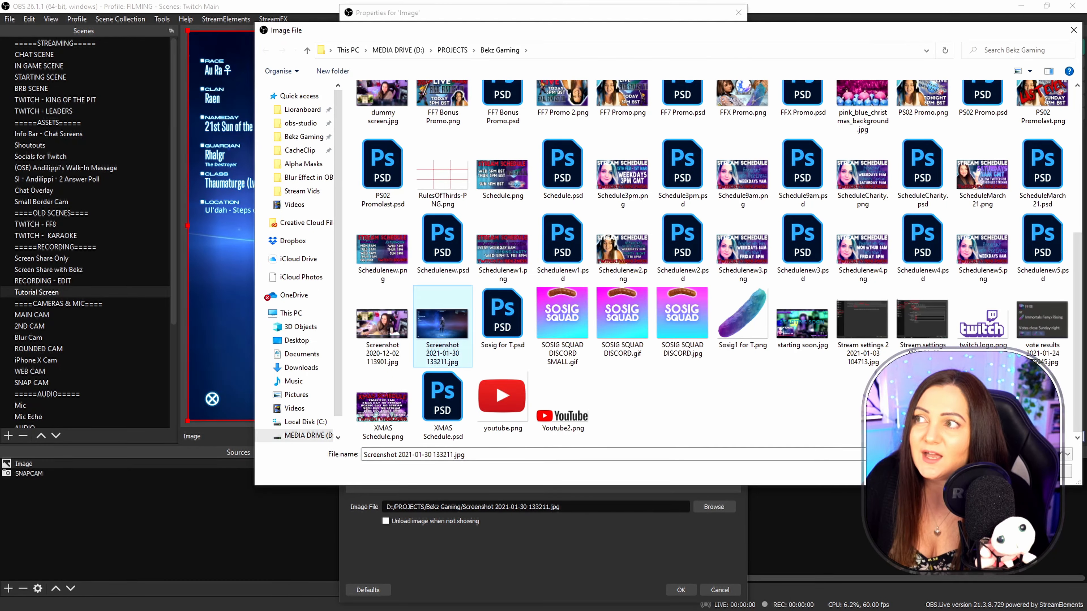
{"action": "left_click", "coordinate": [995, 471]}
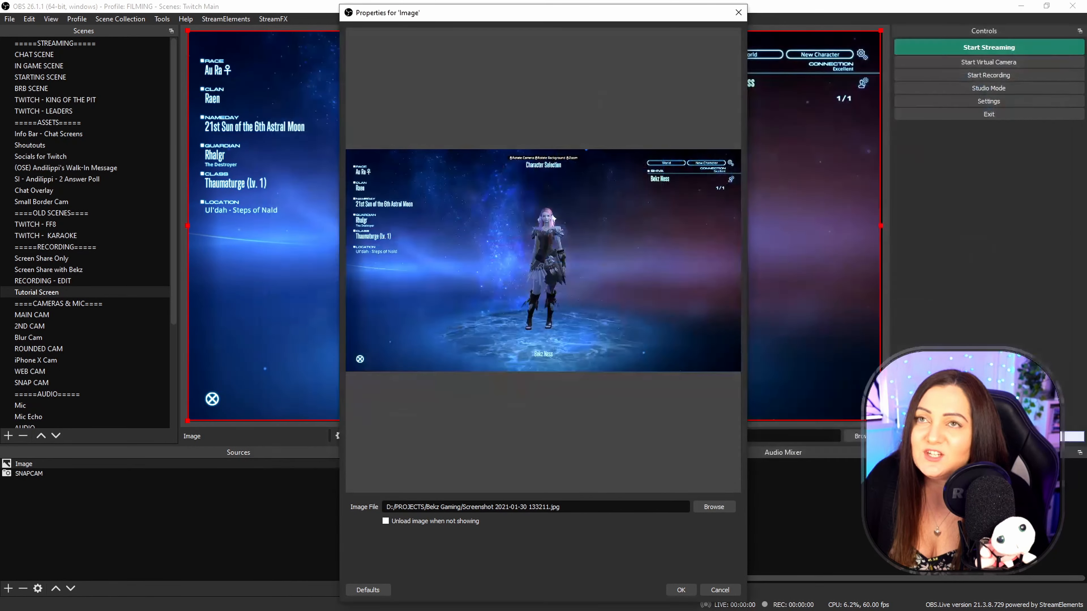
{"action": "left_click", "coordinate": [680, 590]}
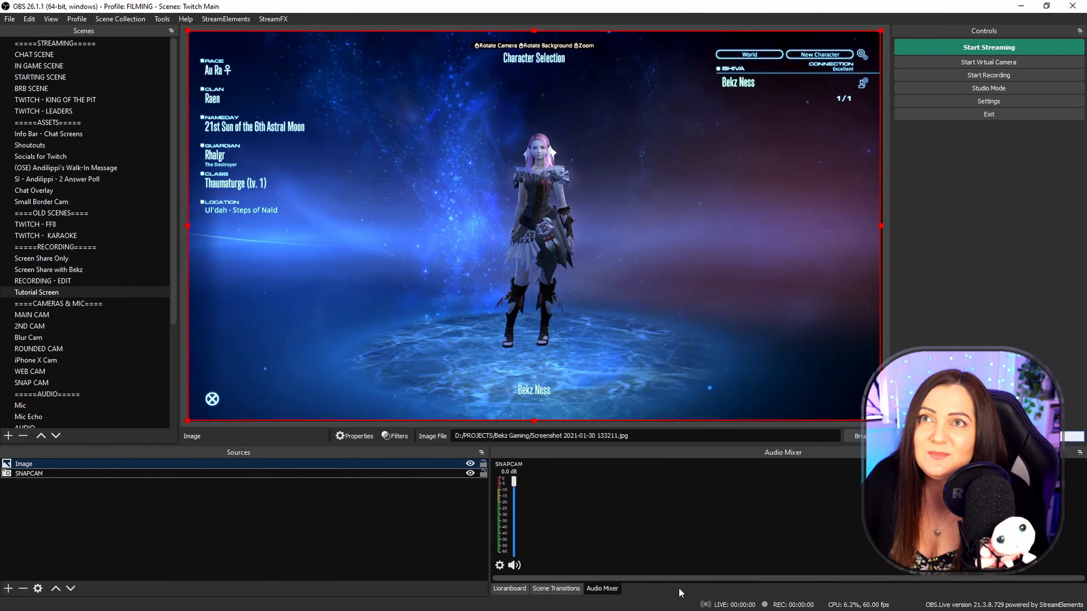
Step: Place the Image source beneath SNAPCAM in the source order and lock it
{"action": "left_click_drag", "start_coordinate": [20, 465], "coordinate": [34, 487]}
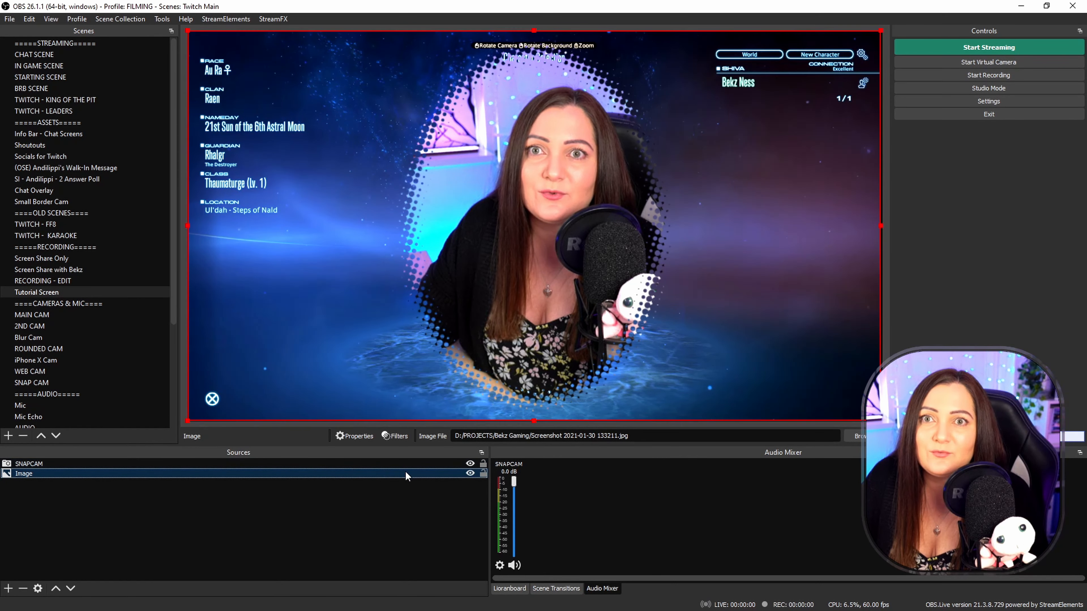
{"action": "left_click", "coordinate": [483, 474]}
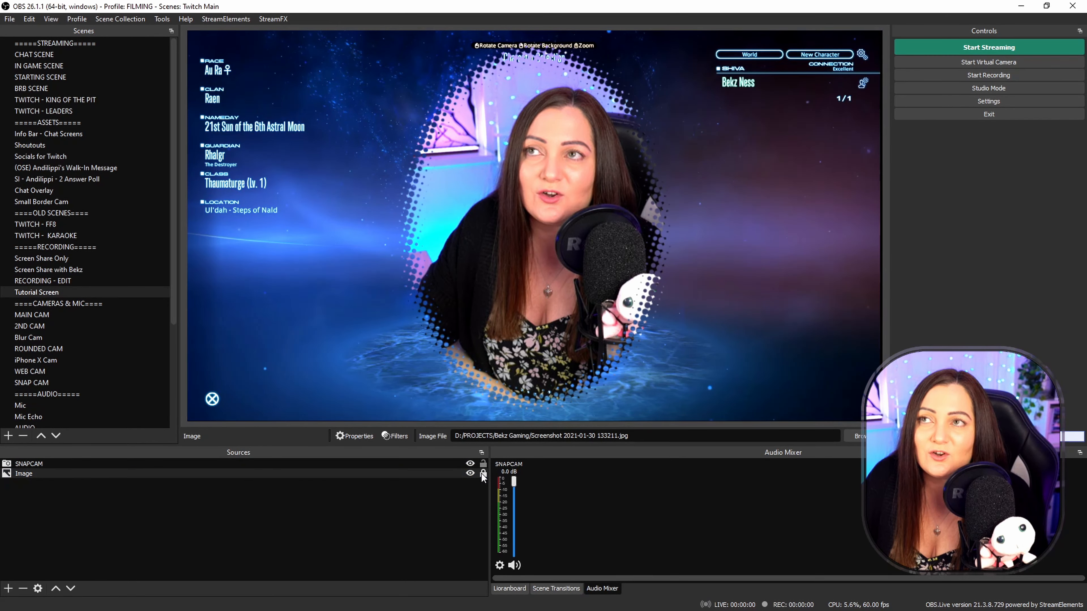
Step: Shrink the SNAPCAM source from its upper-left corner and move it up and to the right on the canvas
{"action": "left_click", "coordinate": [75, 464]}
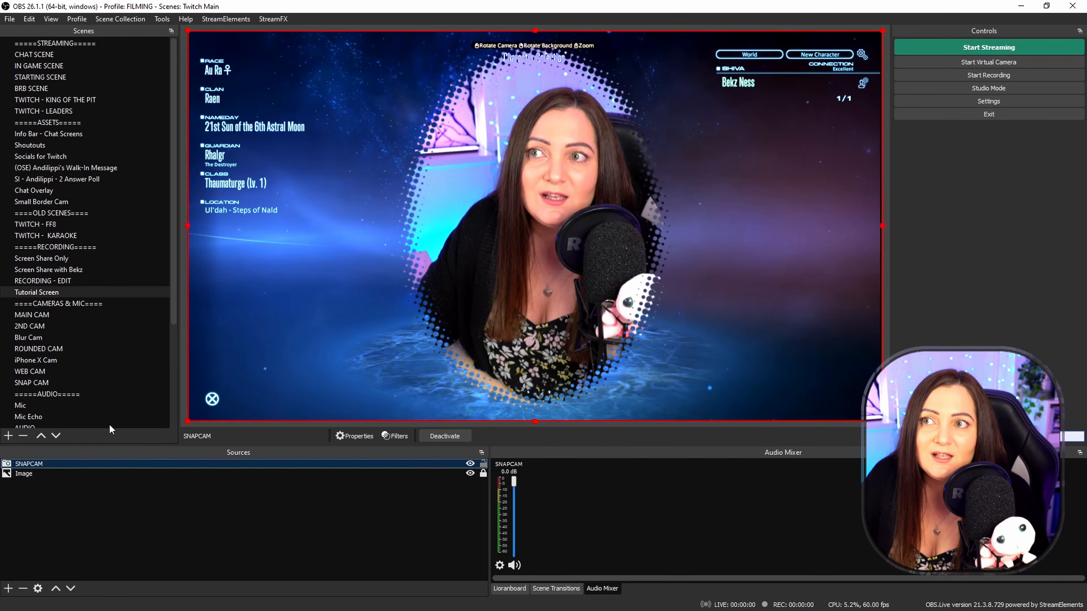
{"action": "left_click_drag", "start_coordinate": [185, 29], "coordinate": [544, 210]}
{"action": "left_click_drag", "start_coordinate": [704, 322], "coordinate": [815, 231]}
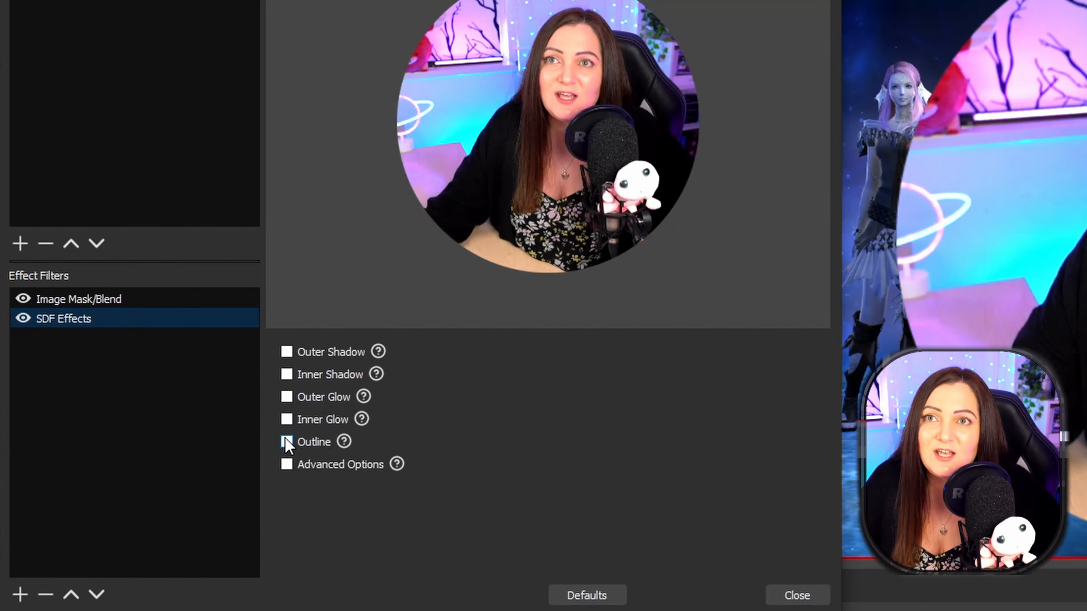
Step: Enable the outline in SNAPCAM's SDF Effects filter with alpha 52.40, width 7.06 and offset 16.00, and close the filters
{"action": "left_click", "coordinate": [287, 442]}
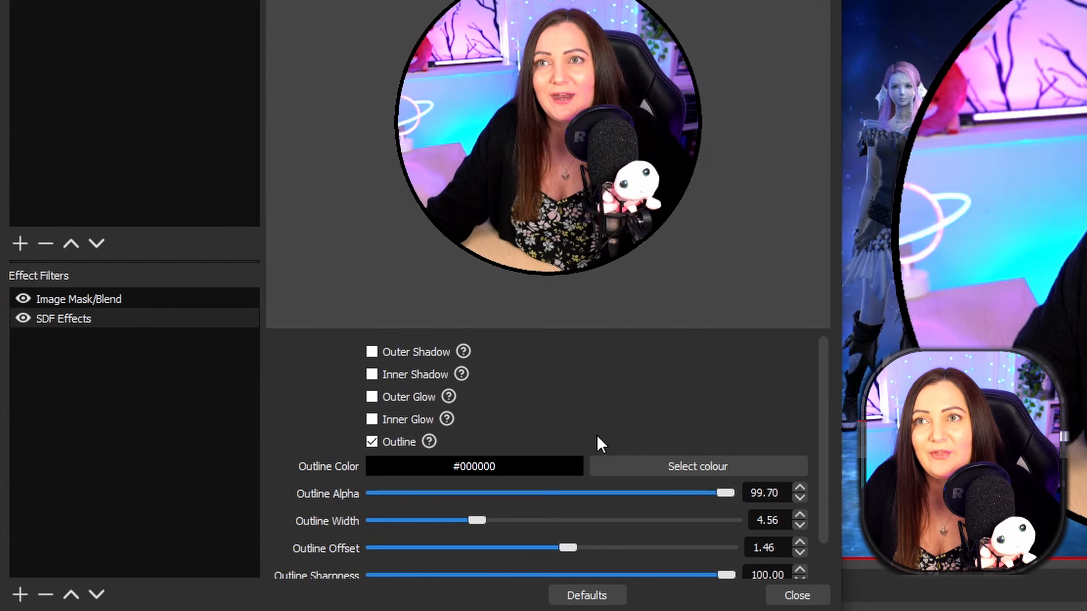
{"action": "scroll", "coordinate": [596, 441], "scroll_direction": "down", "scroll_amount": 1}
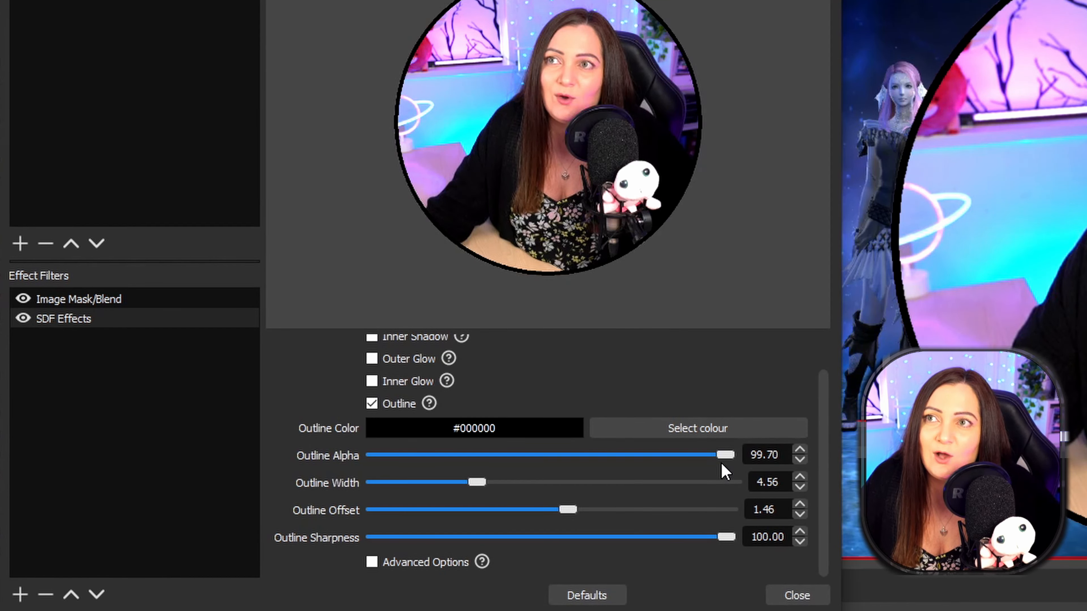
{"action": "left_click_drag", "start_coordinate": [717, 457], "coordinate": [536, 462]}
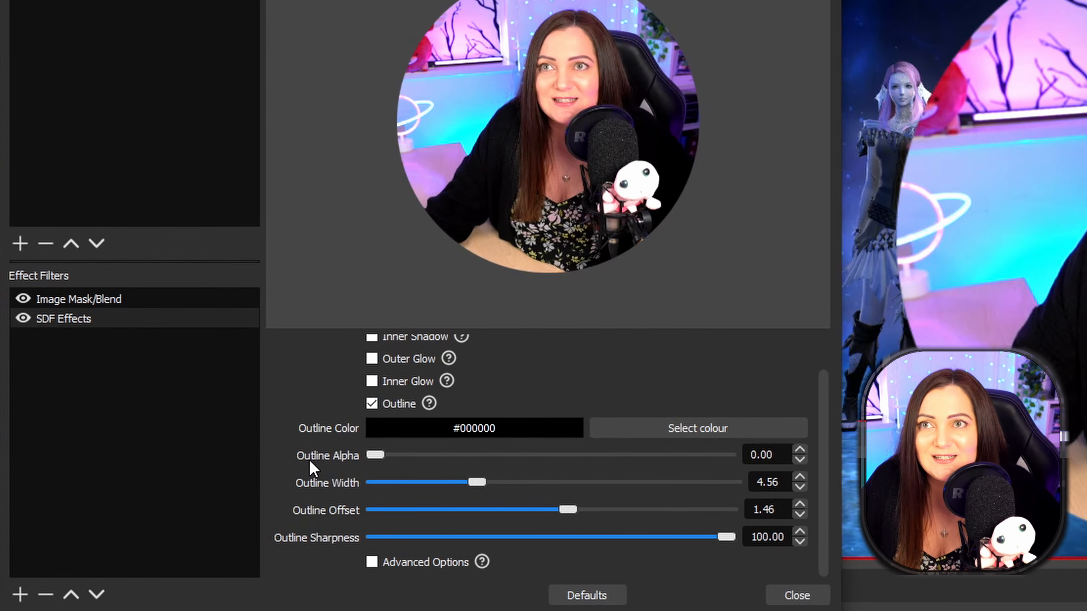
{"action": "left_click_drag", "start_coordinate": [375, 454], "coordinate": [555, 476]}
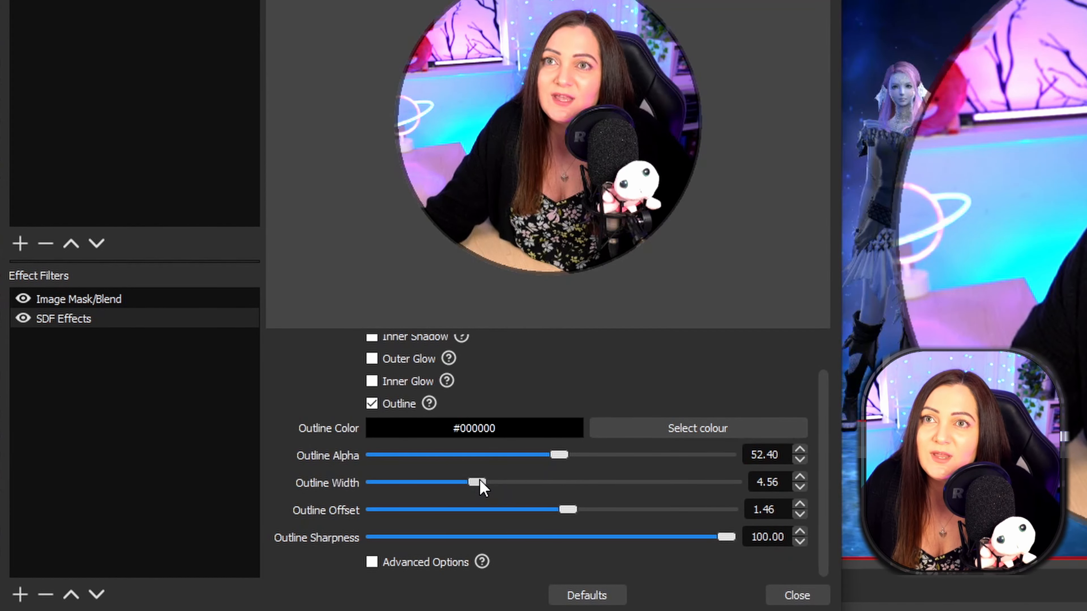
{"action": "left_click_drag", "start_coordinate": [490, 480], "coordinate": [537, 476]}
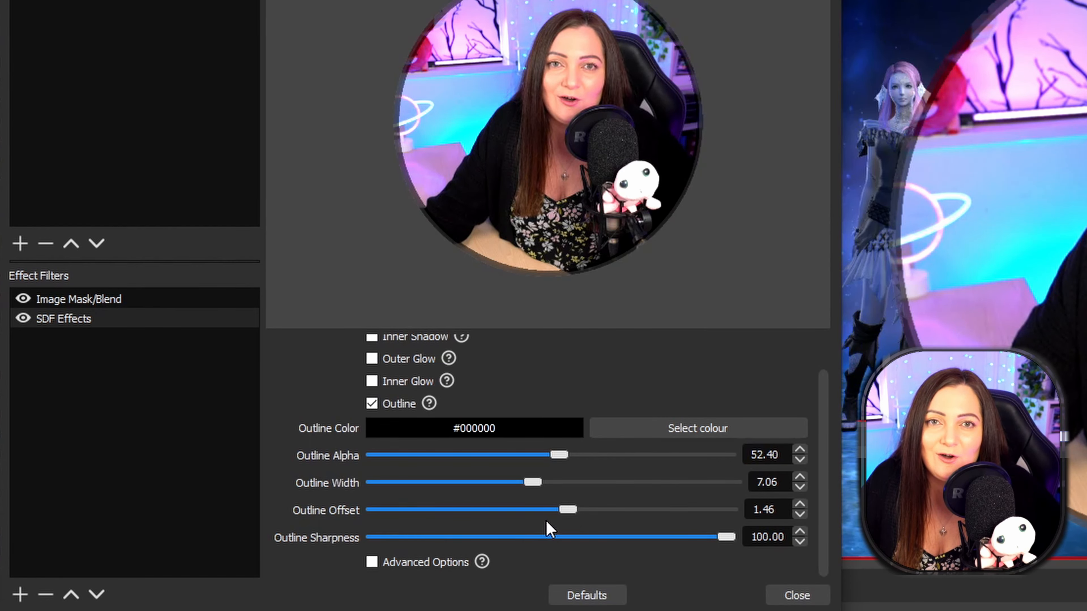
{"action": "left_click_drag", "start_coordinate": [571, 510], "coordinate": [719, 510]}
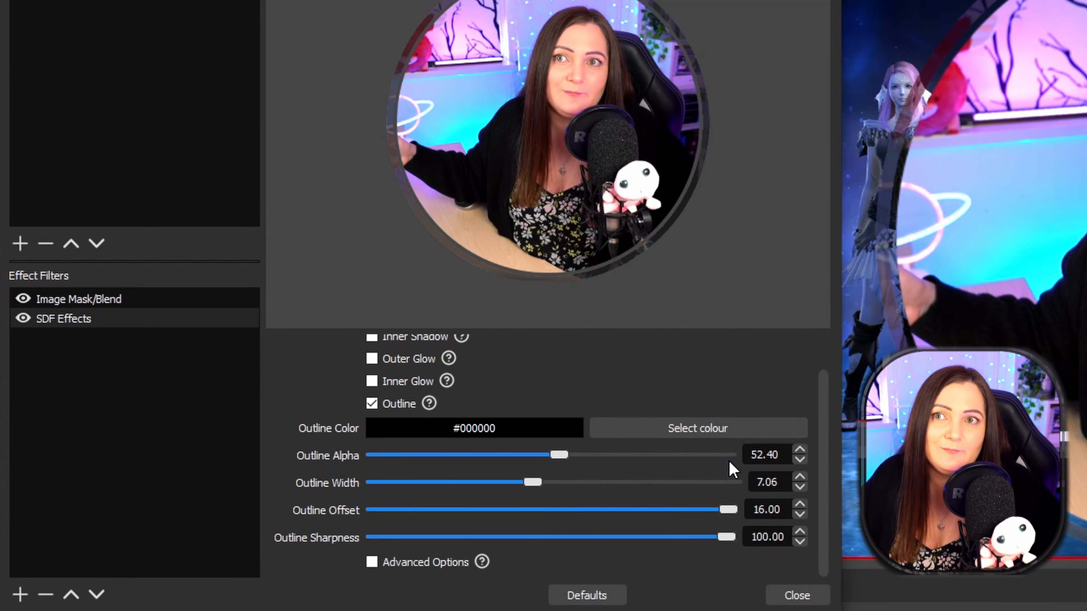
{"action": "left_click", "coordinate": [792, 596]}
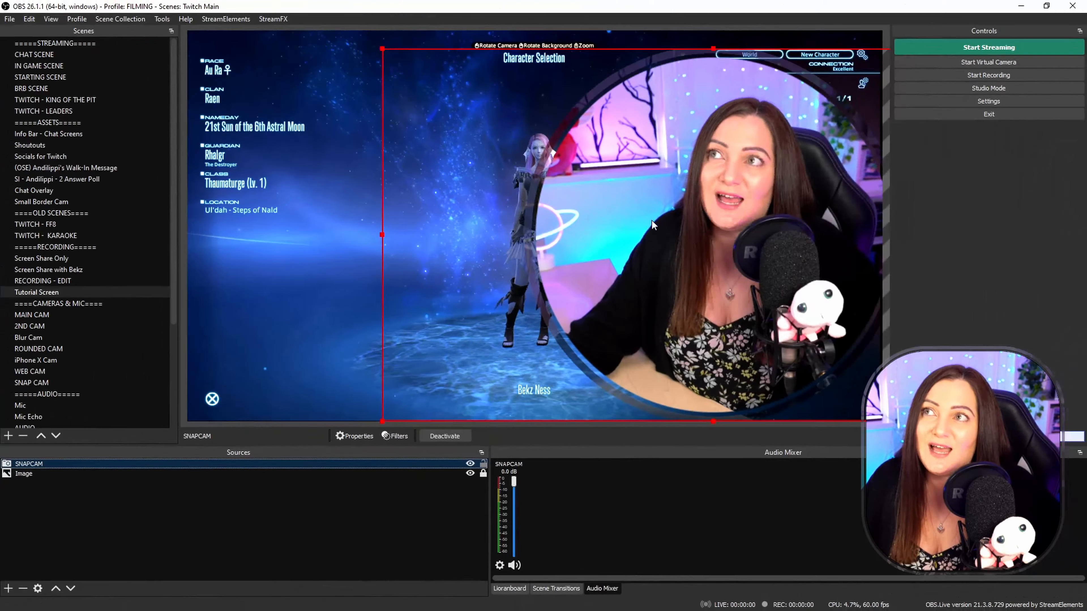
Step: Shrink SNAPCAM to just over half the canvas width, position it at the canvas's right side beside the character, and lock it
{"action": "left_click_drag", "start_coordinate": [651, 219], "coordinate": [467, 219]}
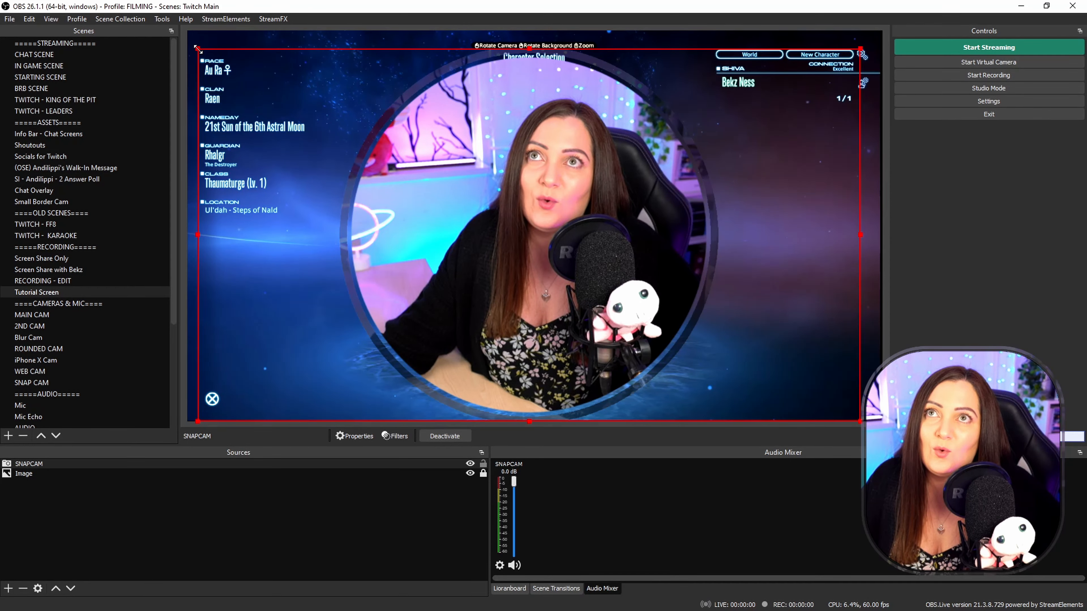
{"action": "left_click_drag", "start_coordinate": [198, 49], "coordinate": [564, 191]}
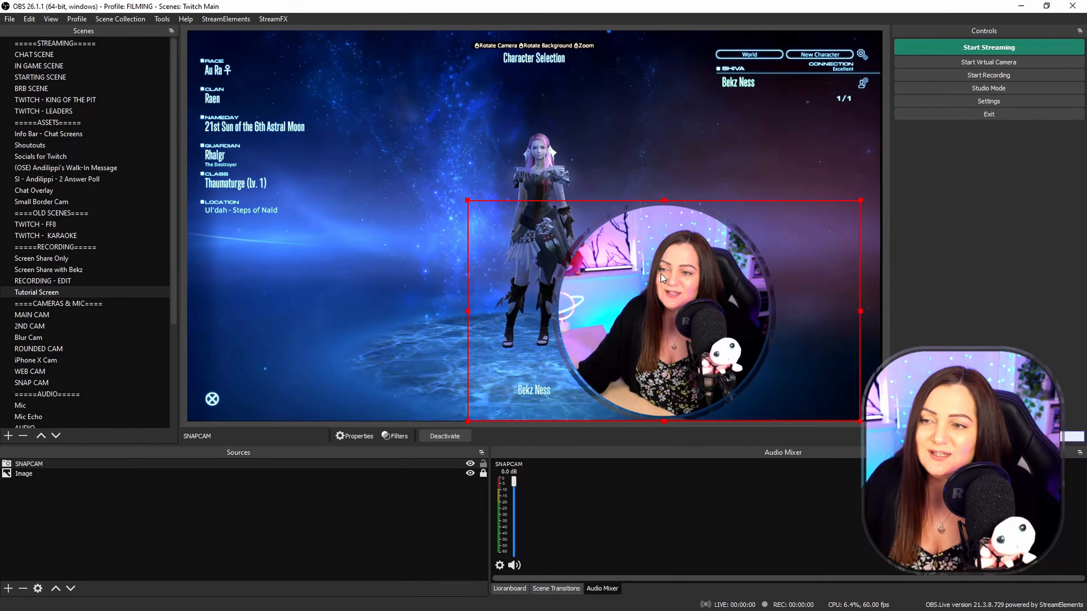
{"action": "left_click_drag", "start_coordinate": [638, 281], "coordinate": [756, 206]}
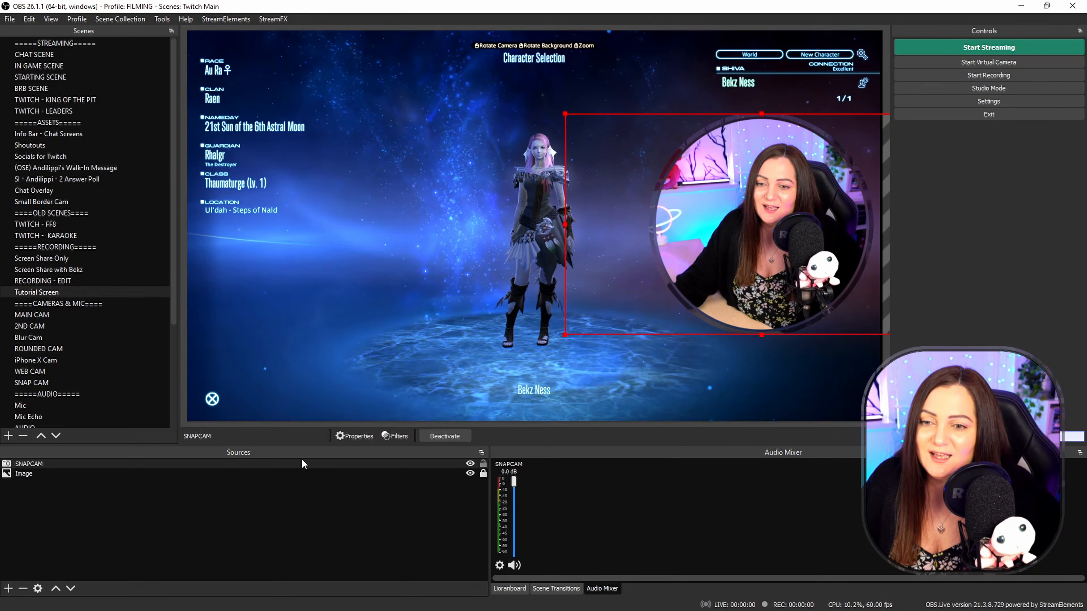
{"action": "left_click", "coordinate": [484, 464]}
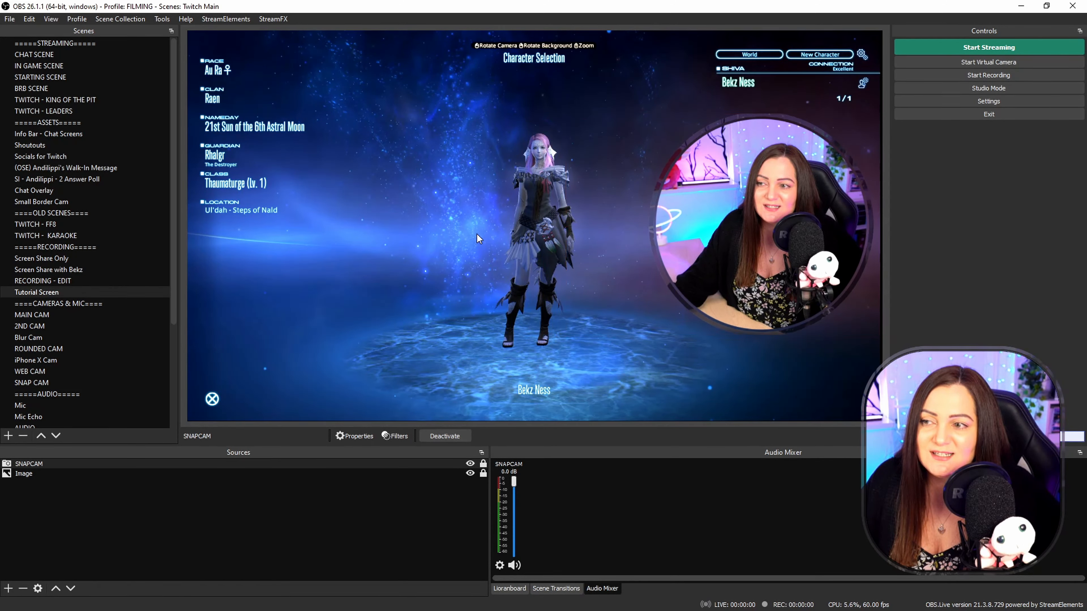